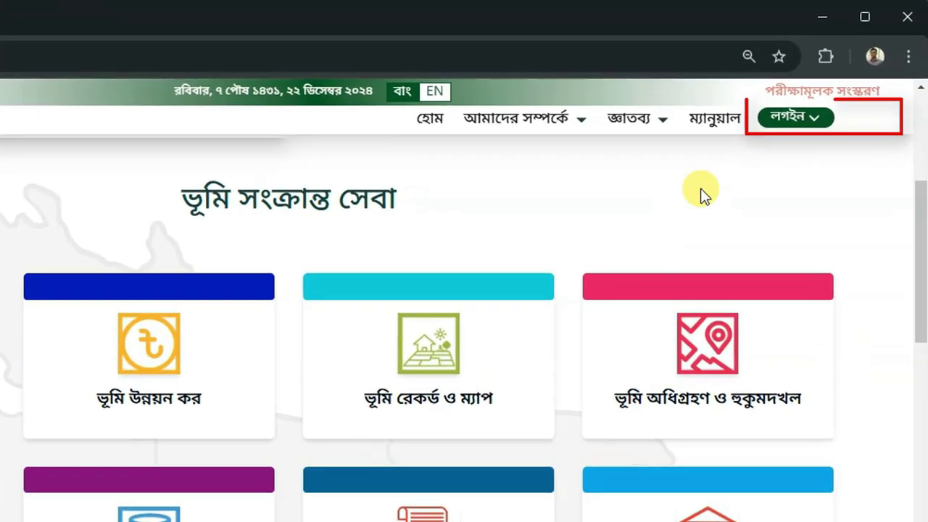
Log in to the Land Services Portal as a citizen with mobile number, password and captcha.
click(790, 123)
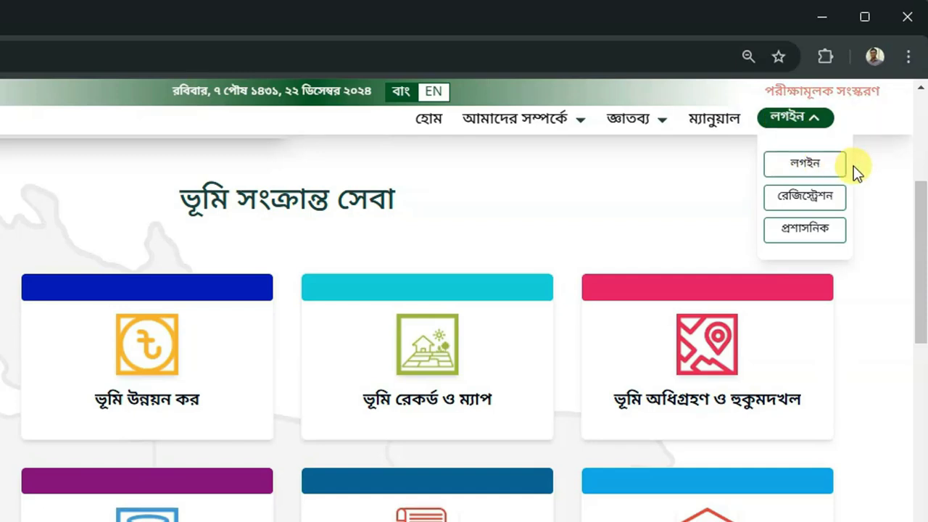
click(805, 163)
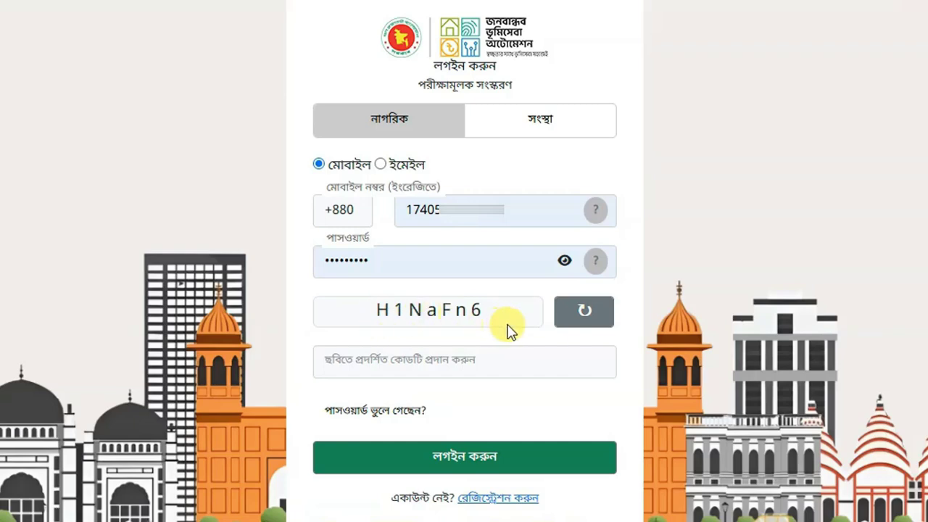
click(385, 361)
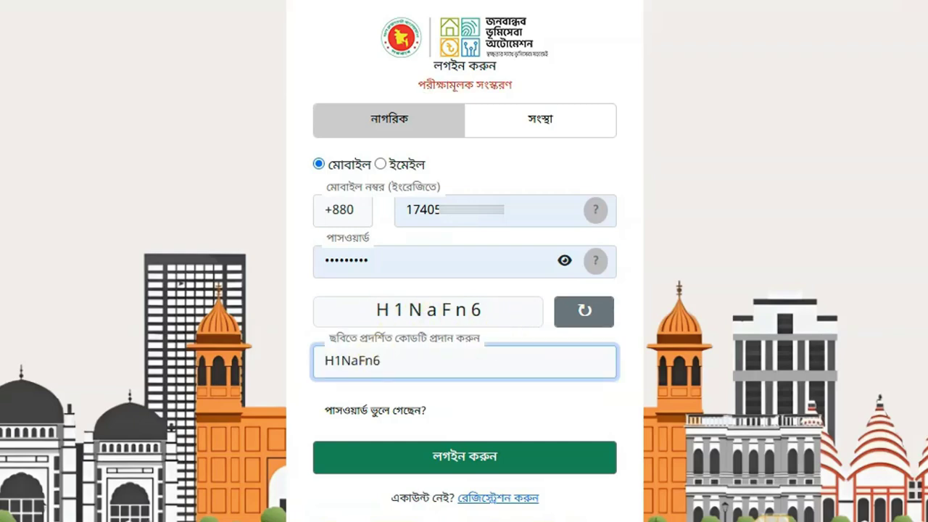
click(454, 464)
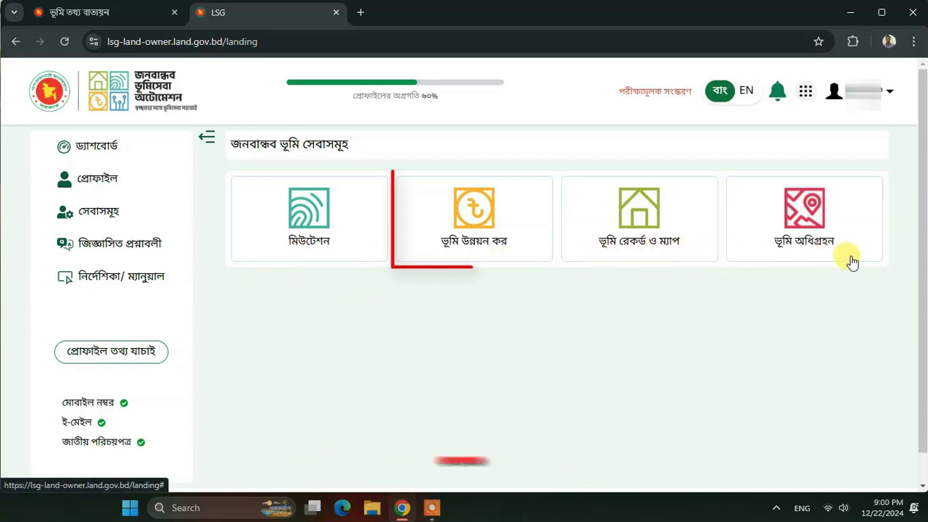
Open the ভূমি উন্নয়ন কর service and list the account's four land holdings.
click(467, 239)
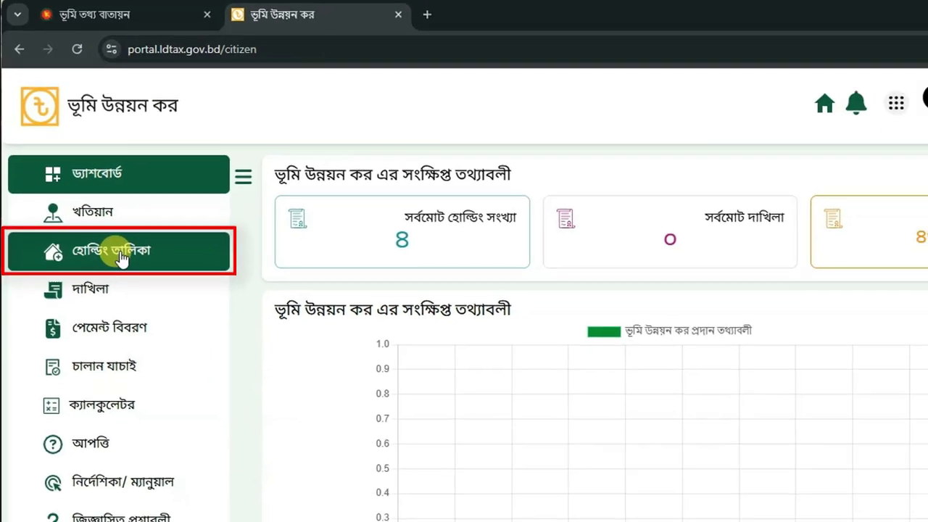
click(120, 259)
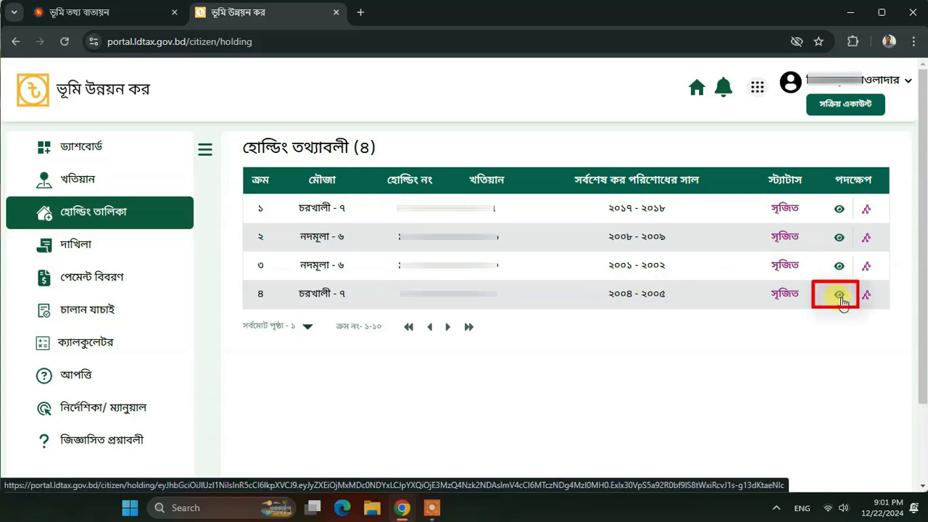
Open holding ৯৭০'s details and review the calculation breakdown behind the 106 Taka demand.
click(838, 293)
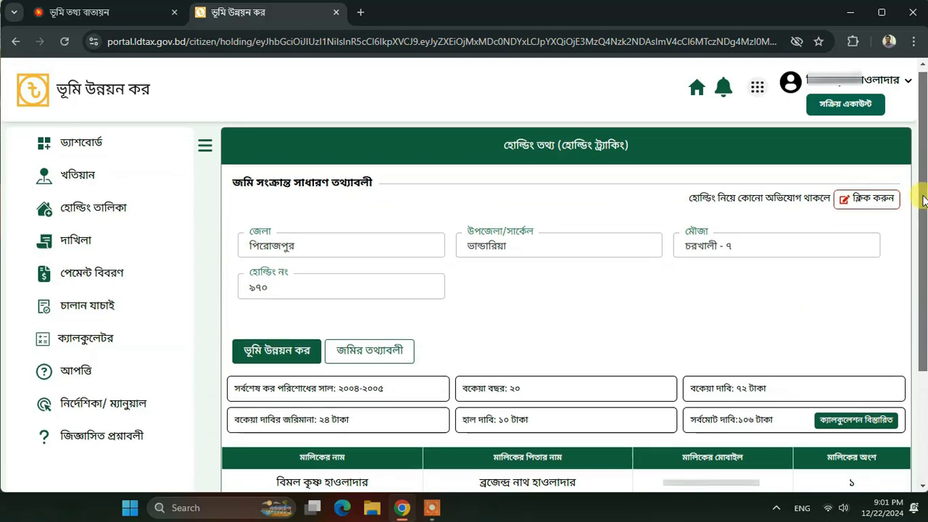
scroll(924, 197, down, 2)
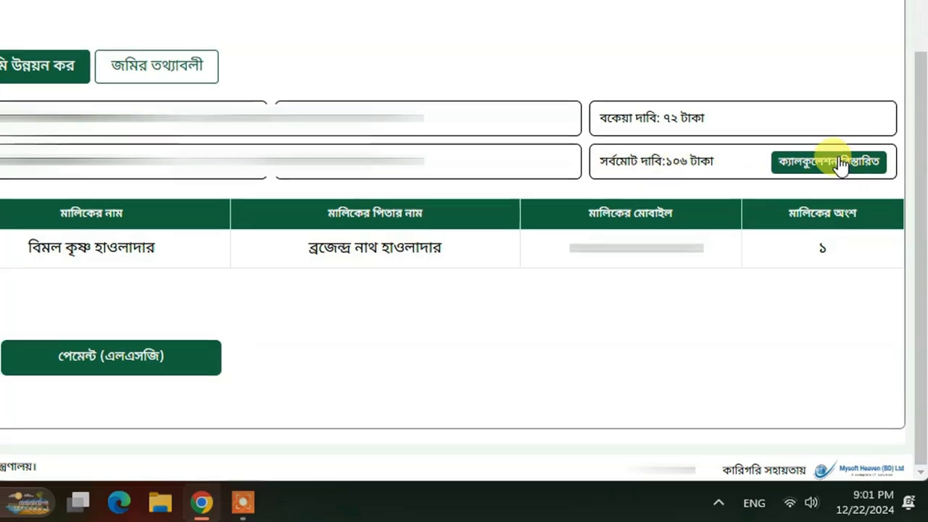
click(833, 159)
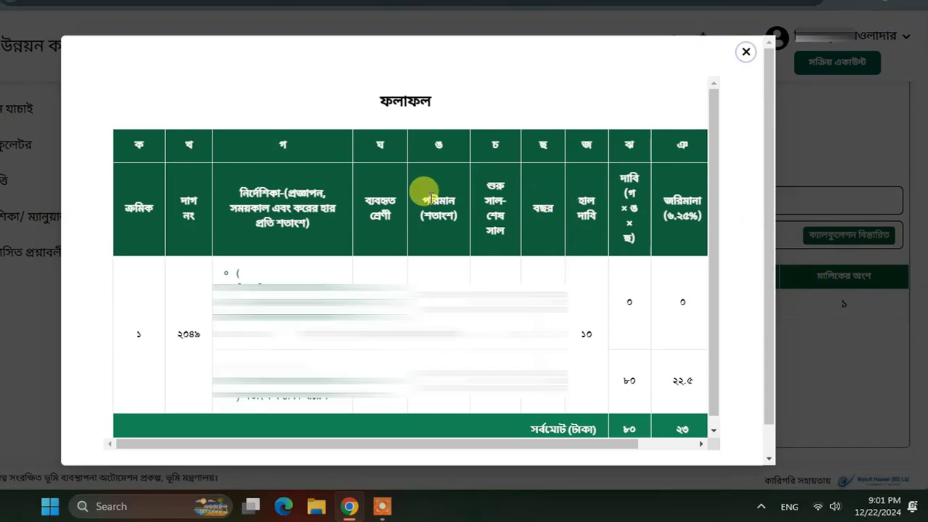
scroll(499, 279, down, 1)
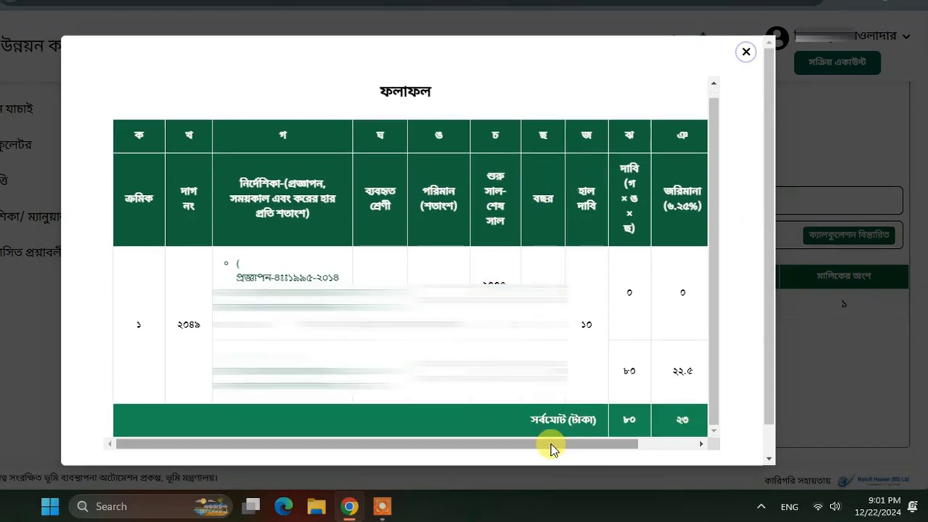
drag(552, 445, 617, 441)
scroll(659, 326, down, 1)
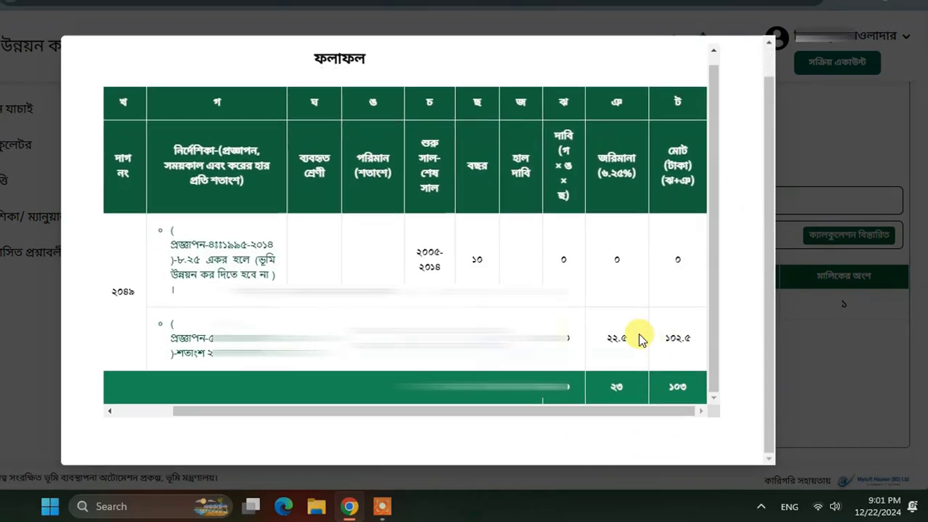
key(Escape)
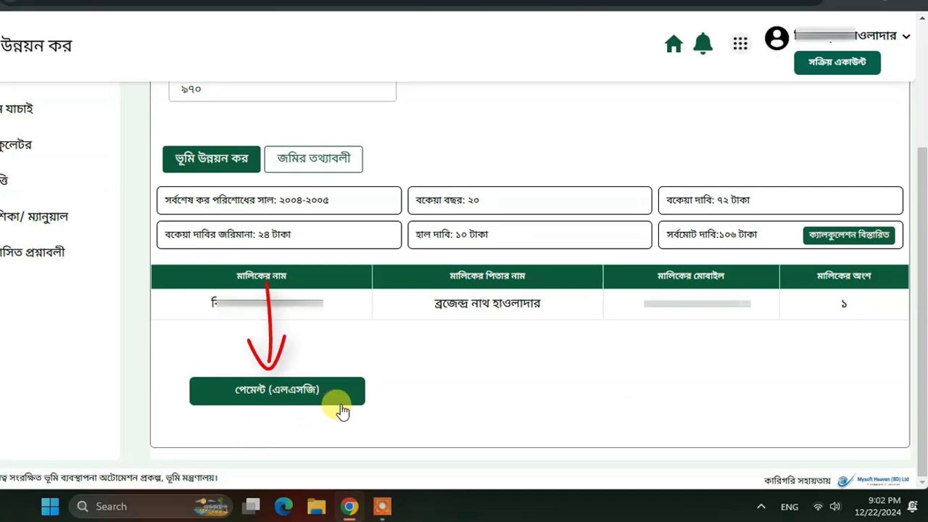
Start an e-payment for the ৳106 tax and choose bKash as the payment method.
click(283, 396)
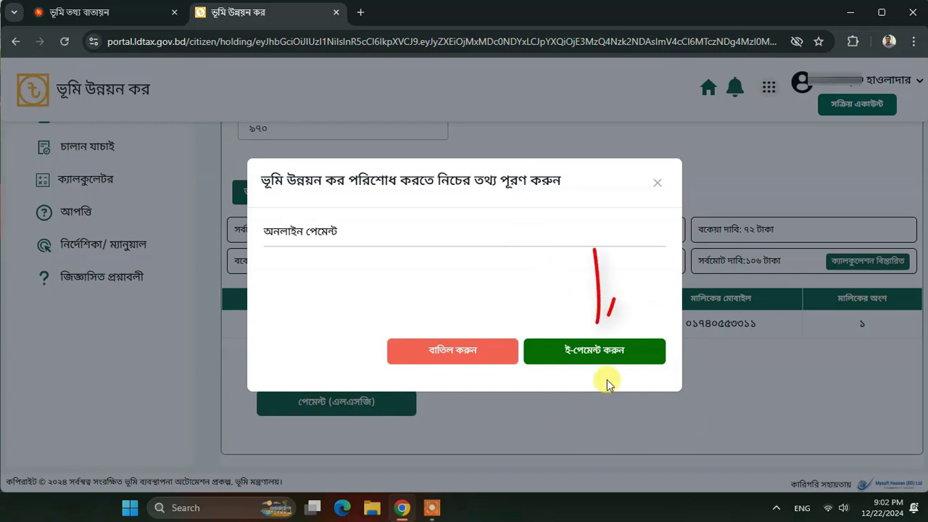
click(608, 354)
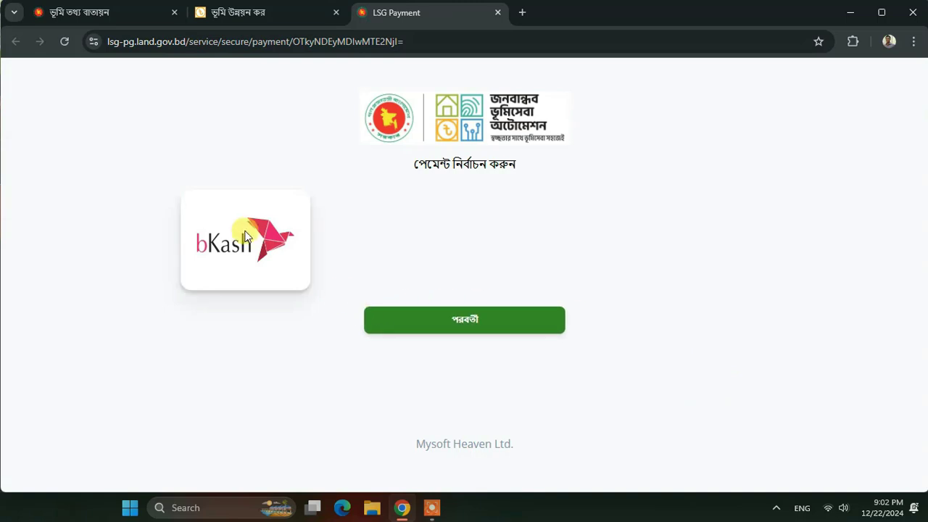
click(245, 234)
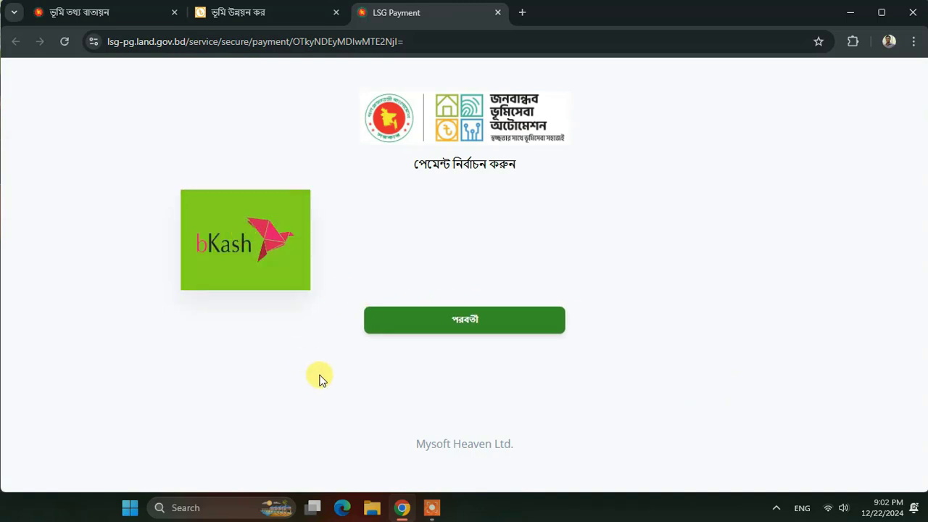
click(490, 327)
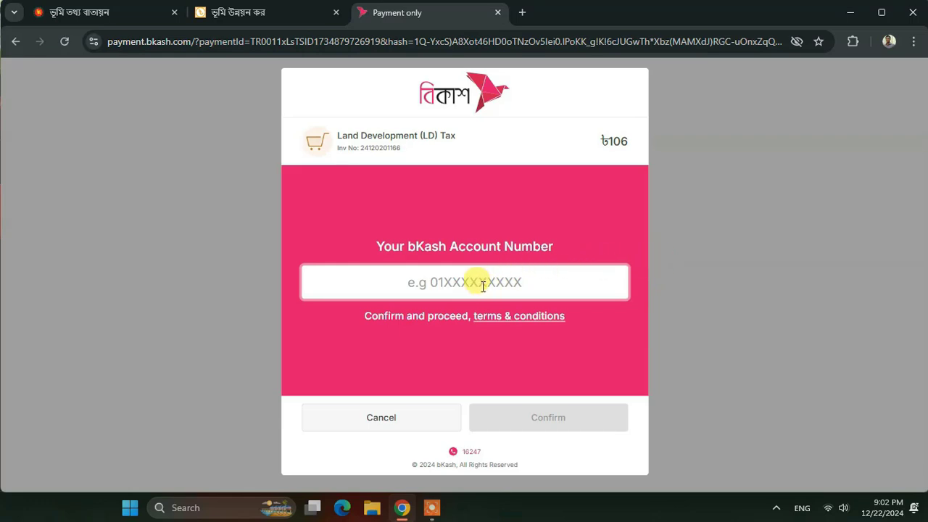
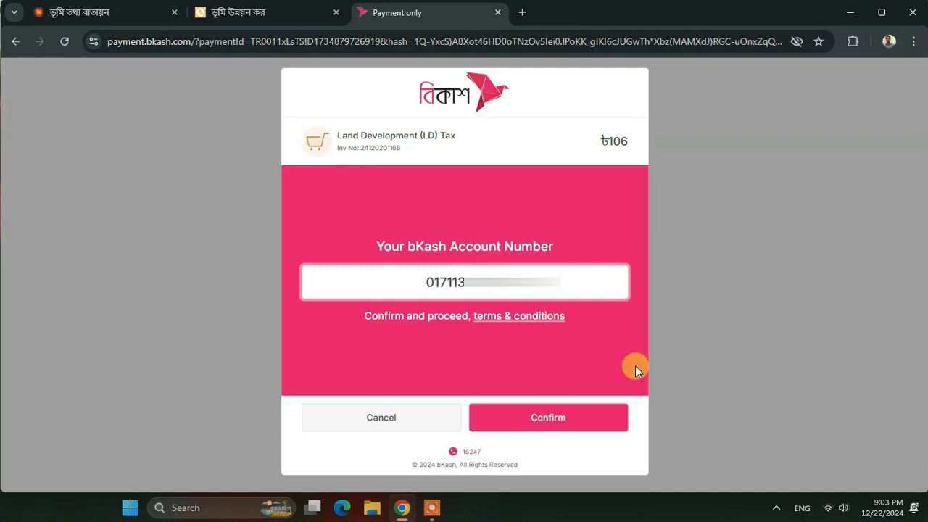
Enter the bKash account number and the SMS verification code.
click(547, 421)
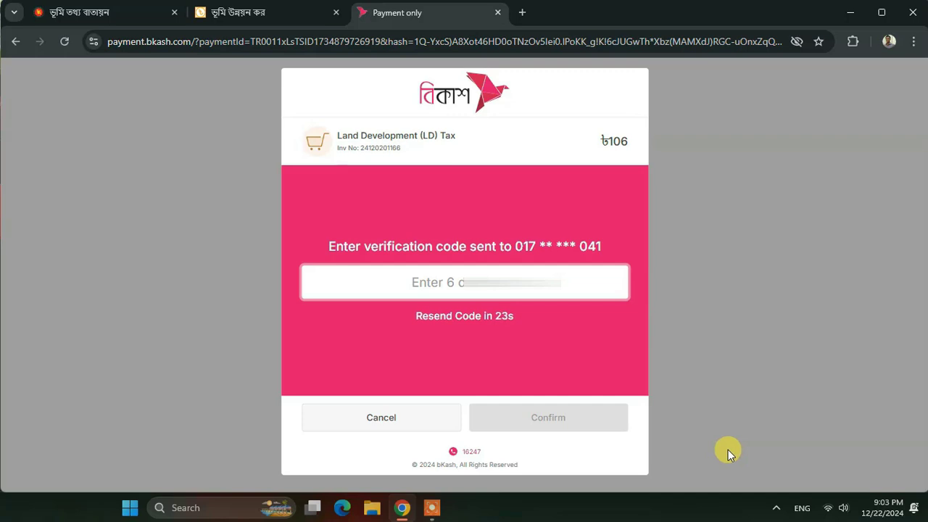
click(483, 282)
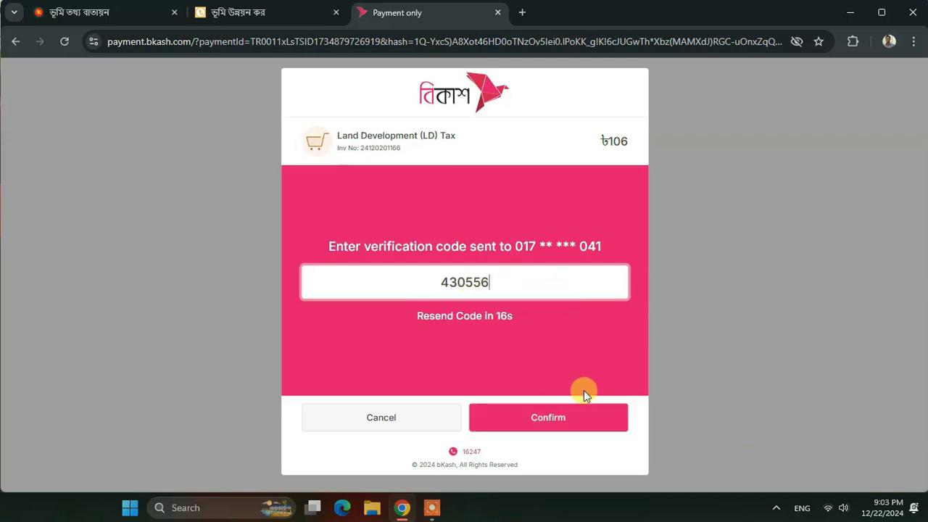
click(549, 425)
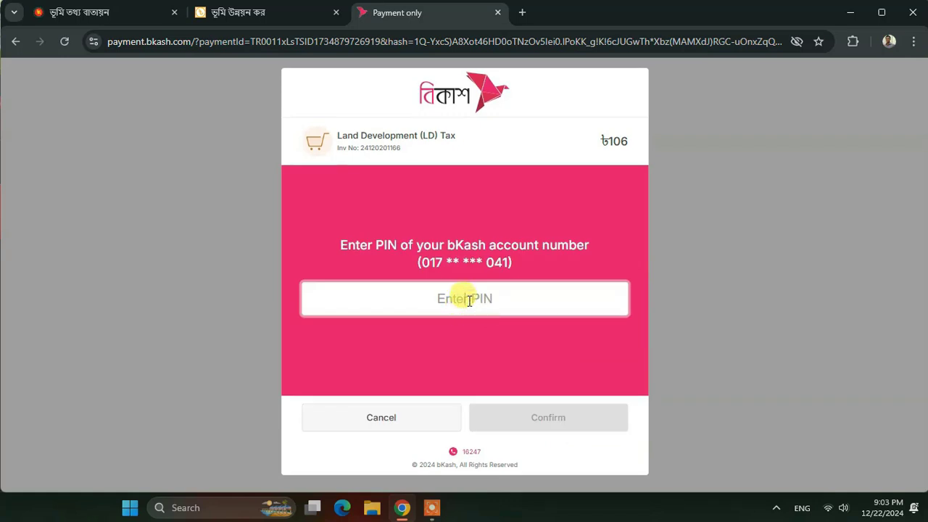
Confirm the ৳106 payment with the bKash account PIN.
click(469, 300)
key(ctrl+v)
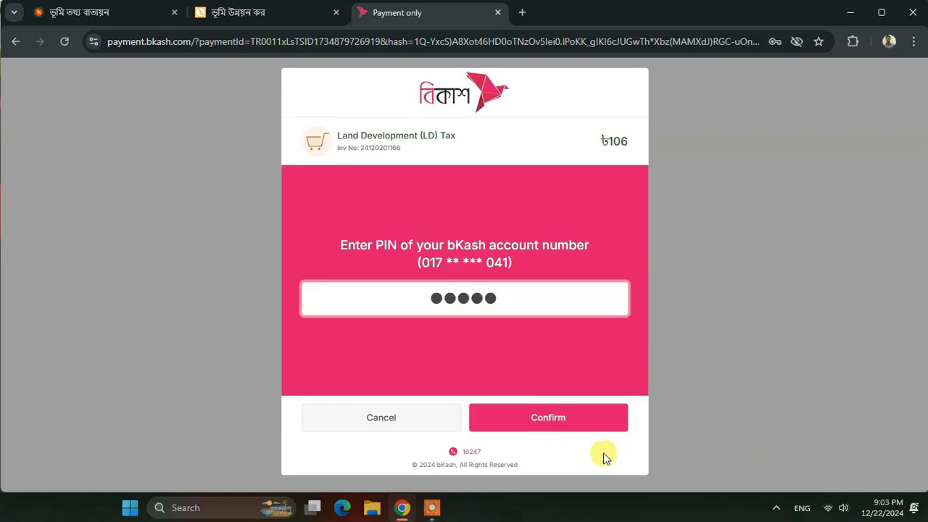
click(540, 420)
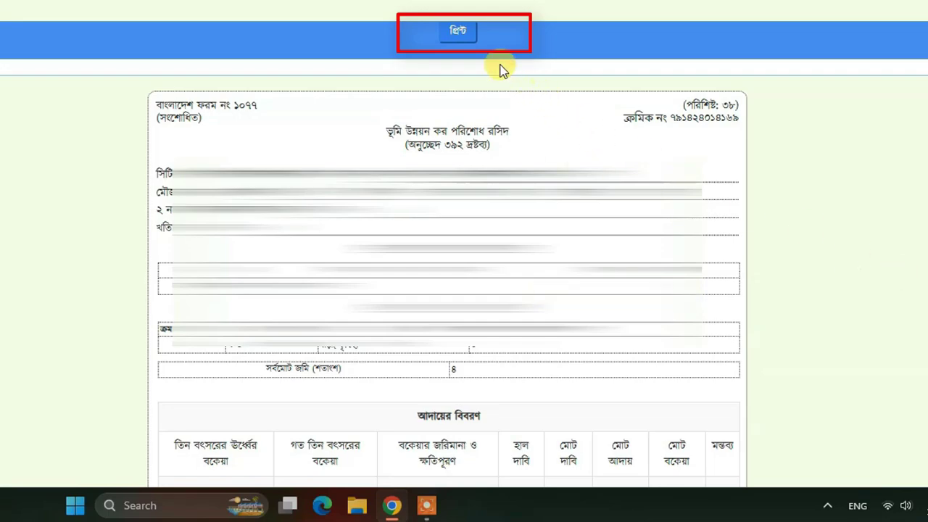
Print the dakhila receipt as a PDF and save it to the Desktop.
click(462, 36)
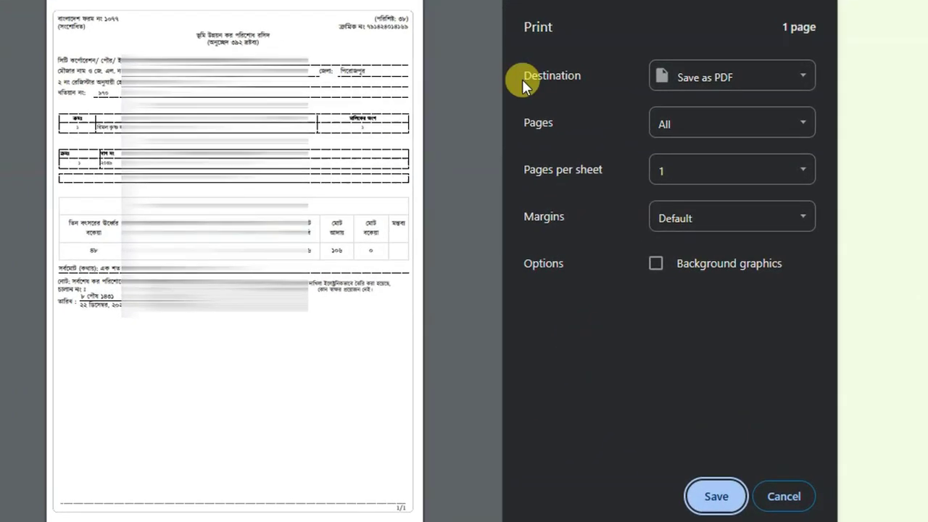
click(754, 90)
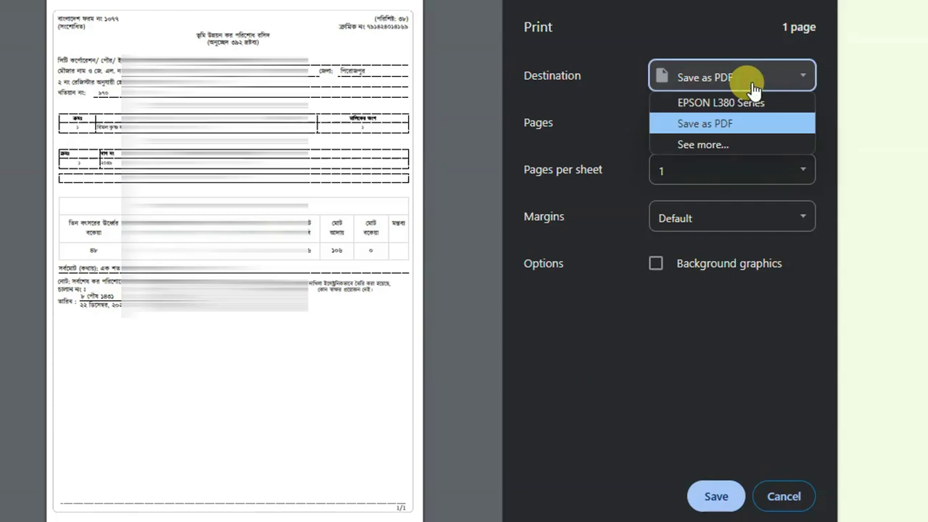
click(713, 124)
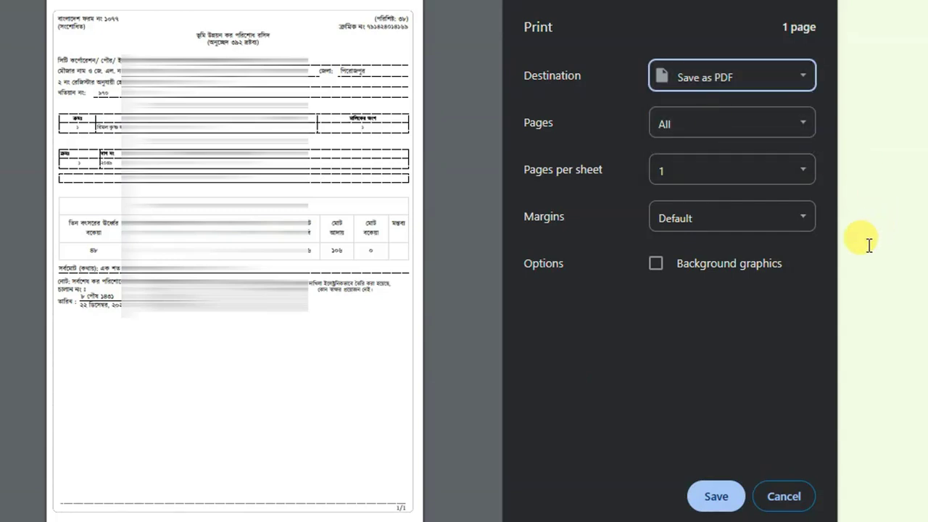
click(717, 498)
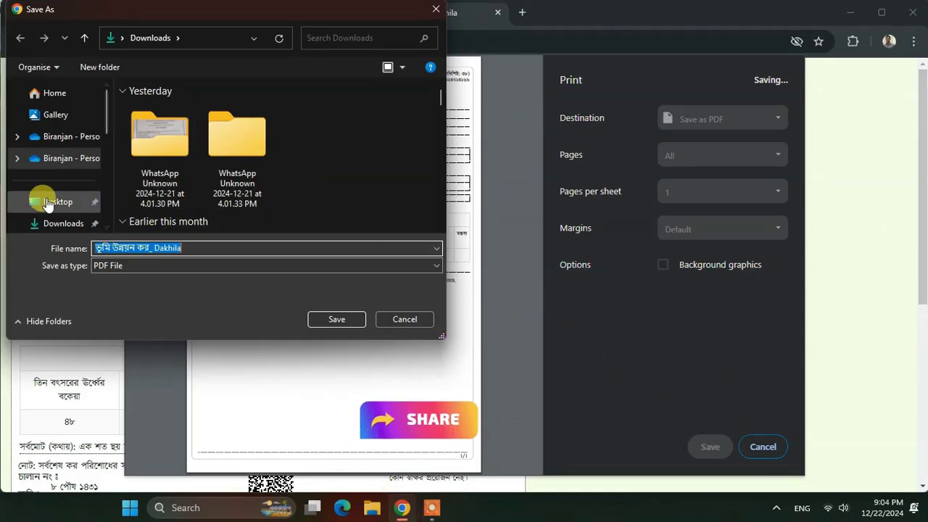
click(48, 203)
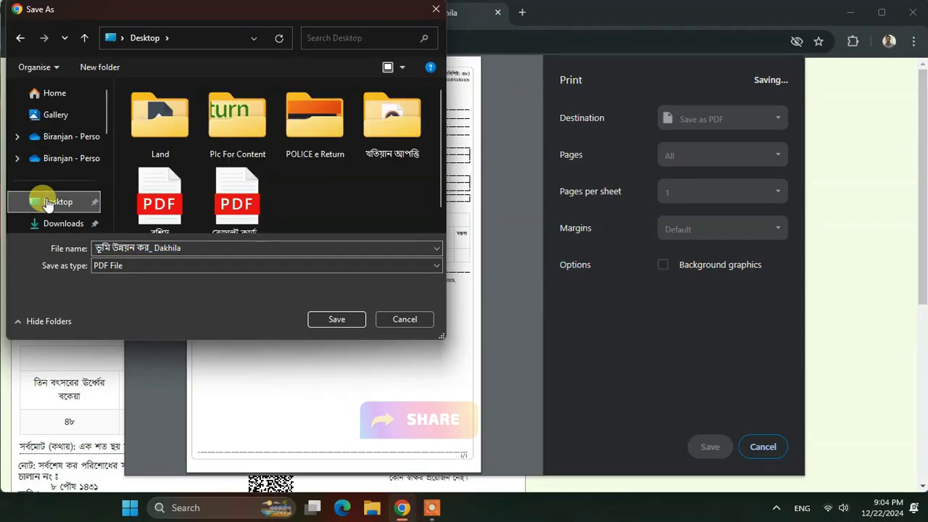
click(337, 319)
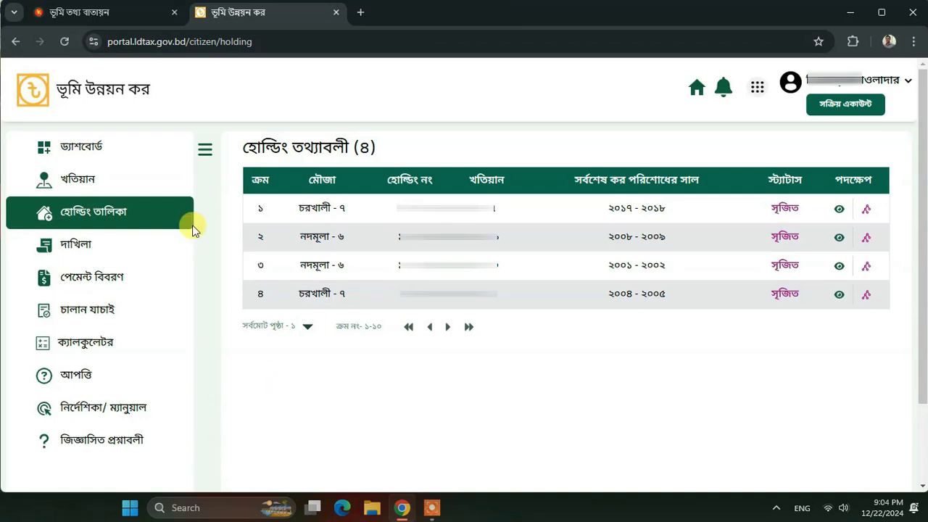
Refresh the holding list and view the new paid receipt from the দাখিলা list.
click(64, 42)
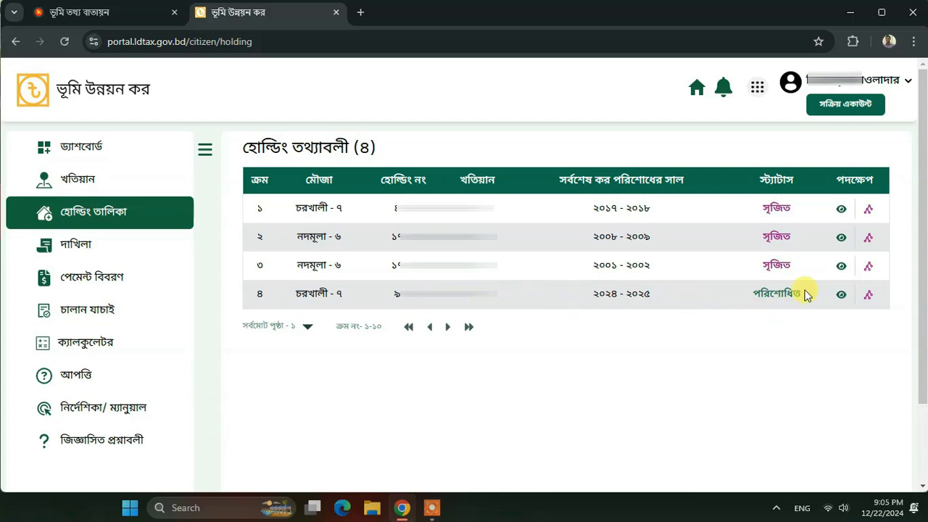
click(80, 245)
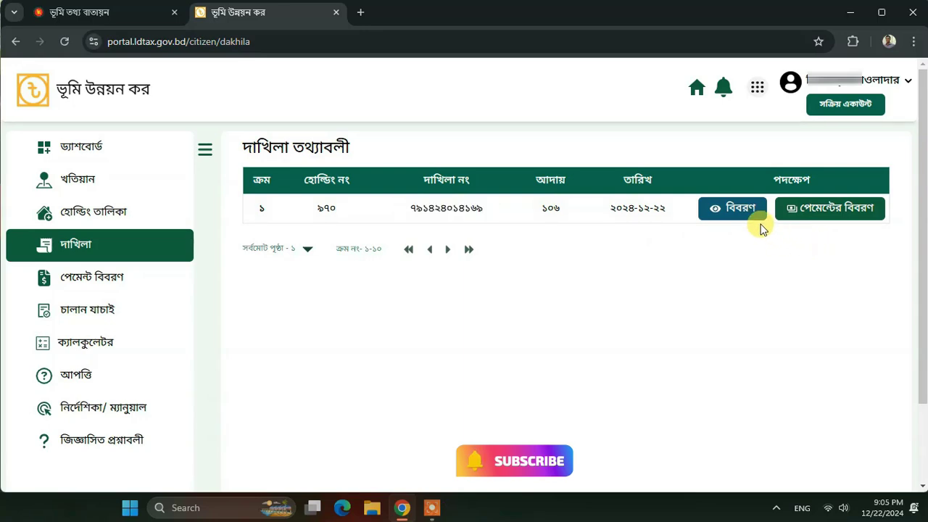
click(738, 212)
scroll(637, 289, down, 10)
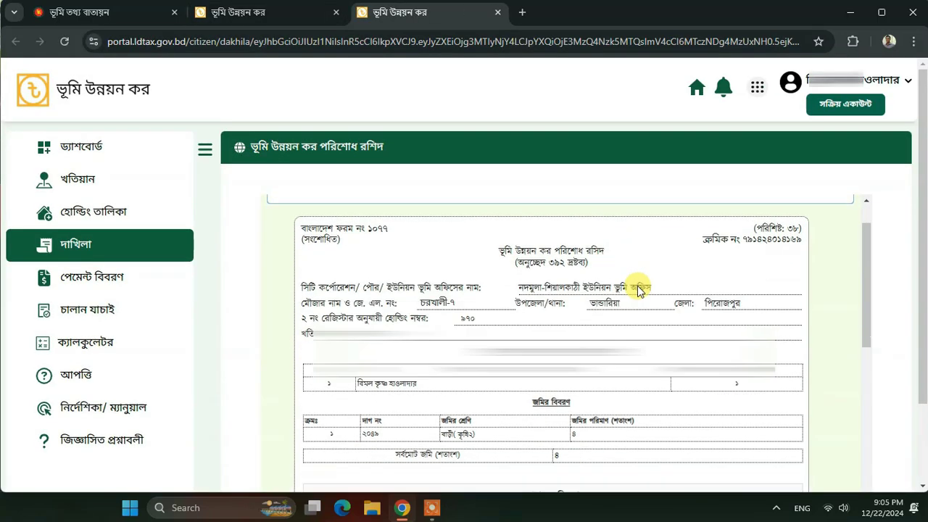
scroll(636, 286, up, 10)
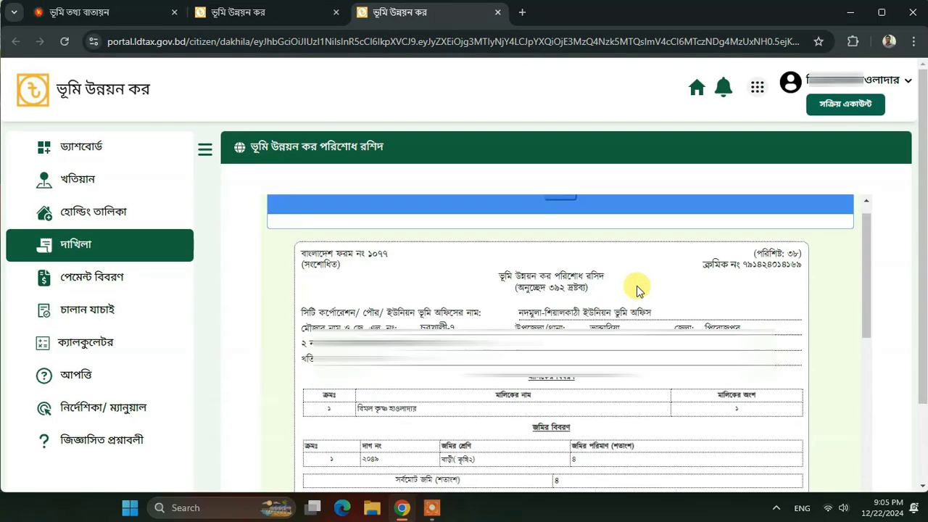
click(279, 12)
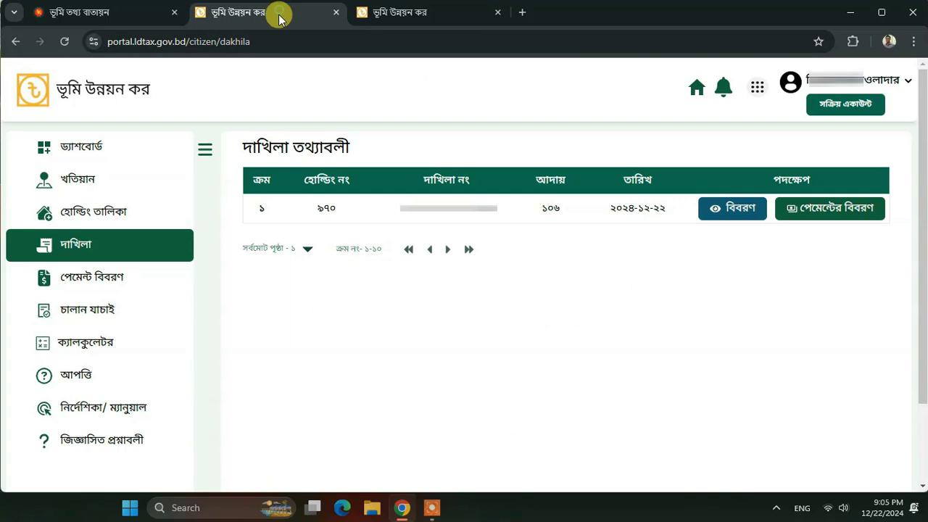
Show the ৳106 dakhila's payment details and download them as a PDF.
click(840, 214)
scroll(238, 217, down, 2)
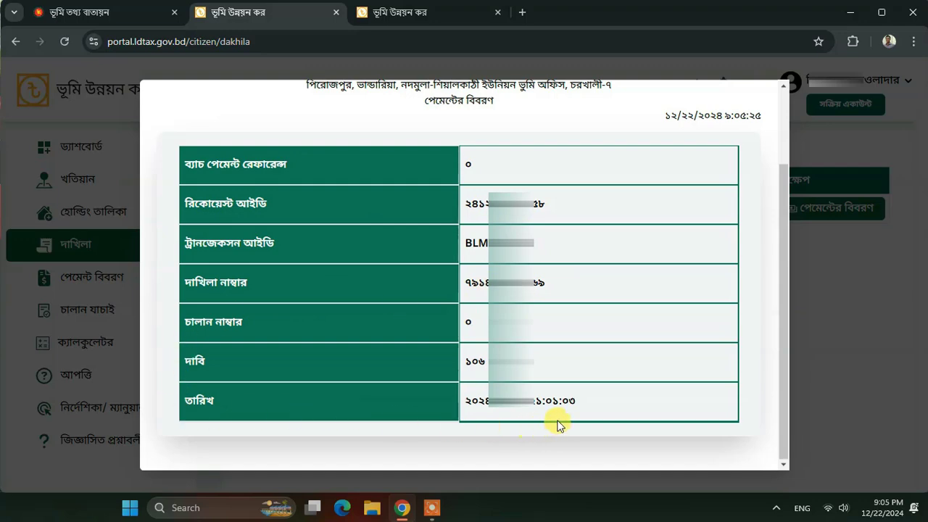
scroll(435, 348, up, 2)
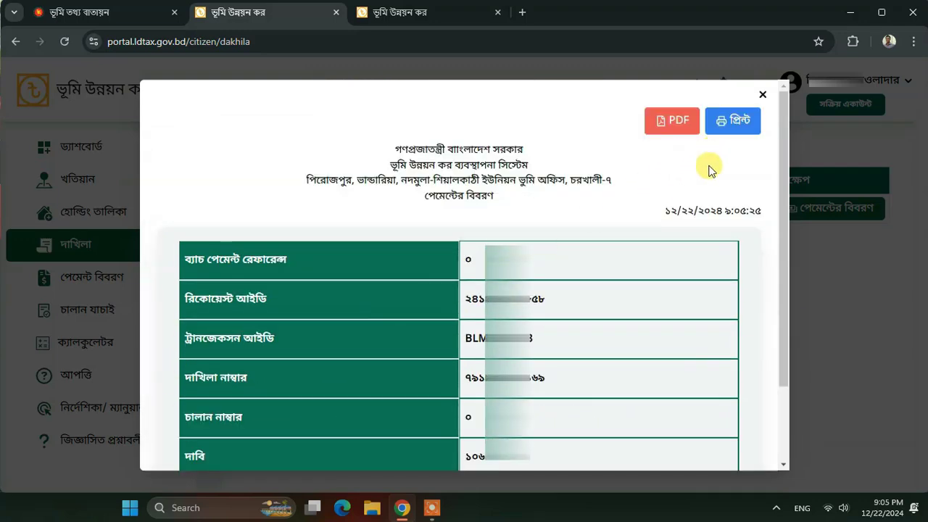
click(681, 128)
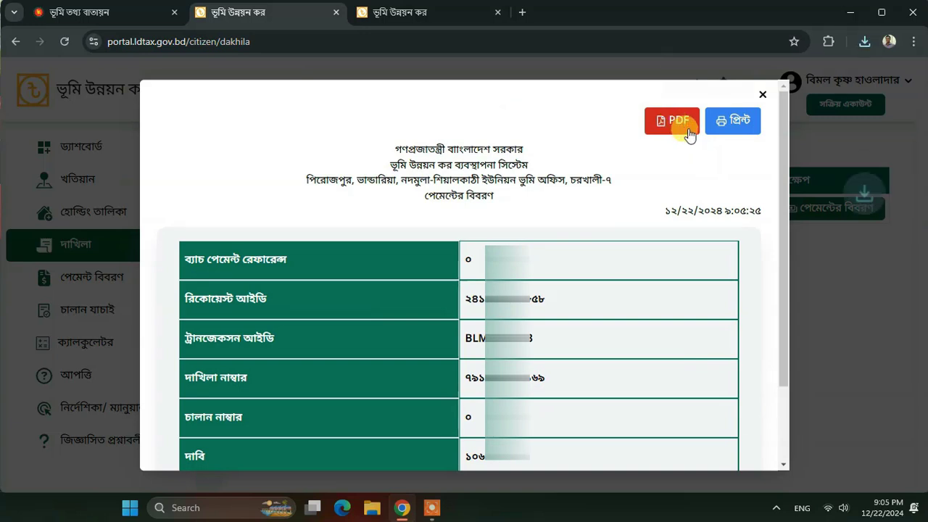